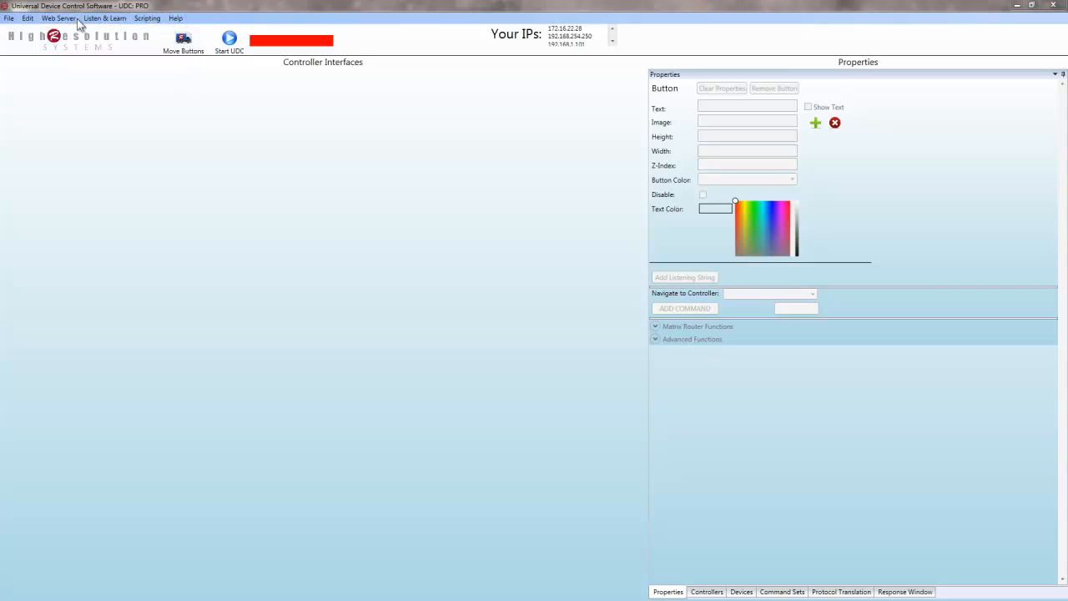
Look through the web server options and the list of this computer's IP addresses.
left_click(11, 18)
left_click(12, 18)
left_click(74, 20)
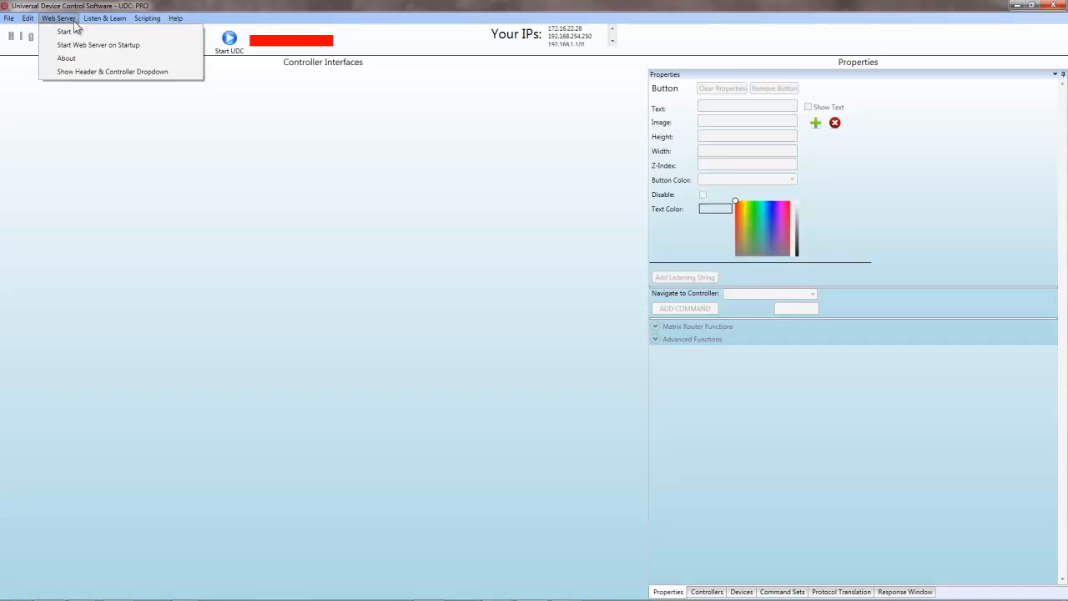
left_click(178, 8)
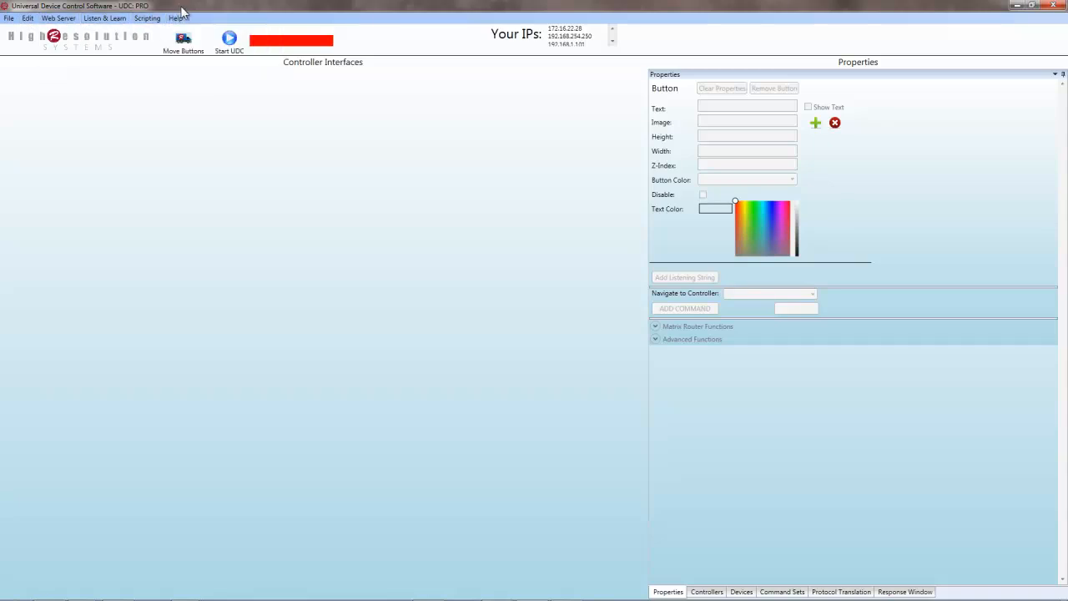
left_click(613, 42)
left_click(613, 42)
left_click(613, 31)
left_click(612, 31)
Add a new UDC 400 controller named UDC 400.
left_click(707, 592)
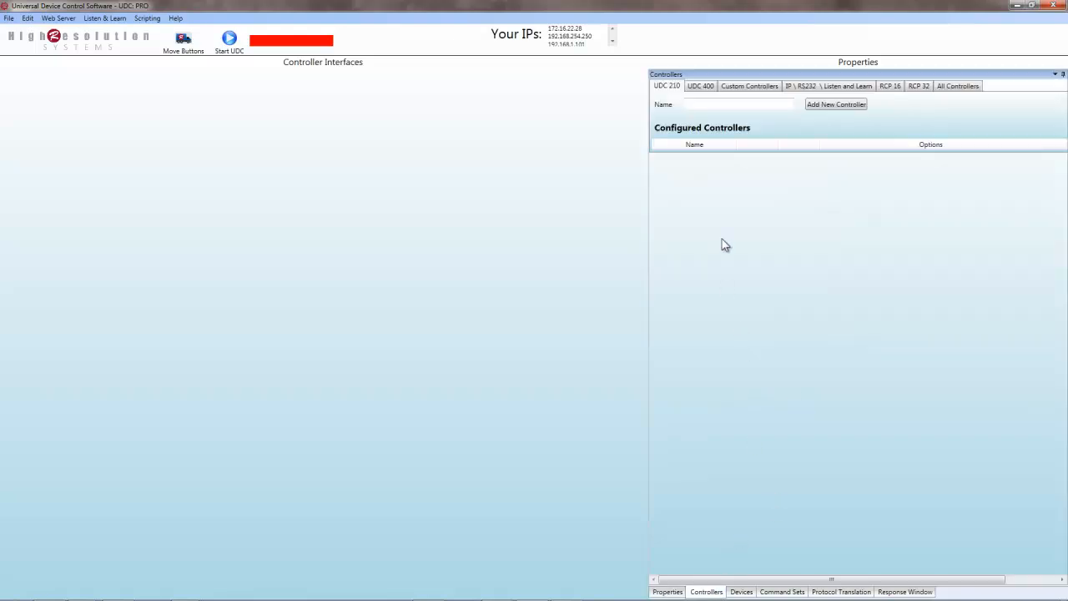
left_click(708, 89)
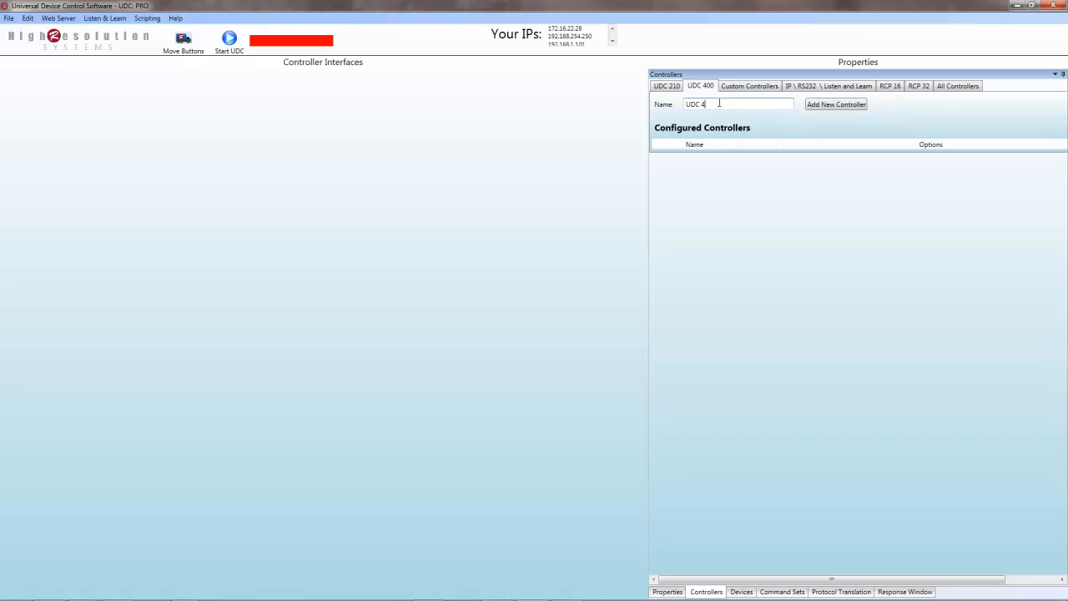
left_click(829, 106)
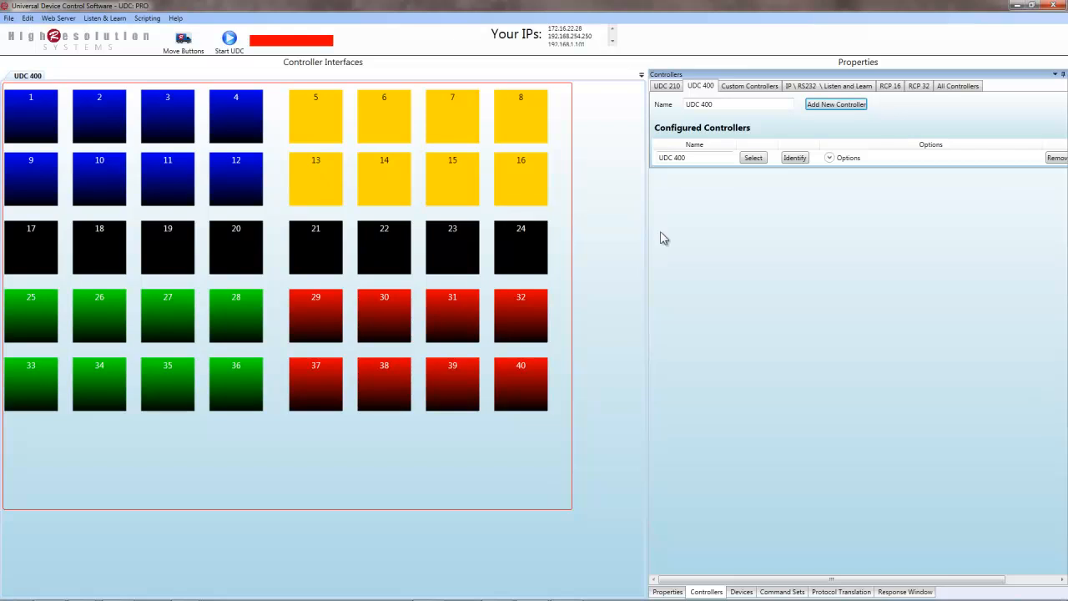
Add a new device and name it Spyder.
left_click(741, 592)
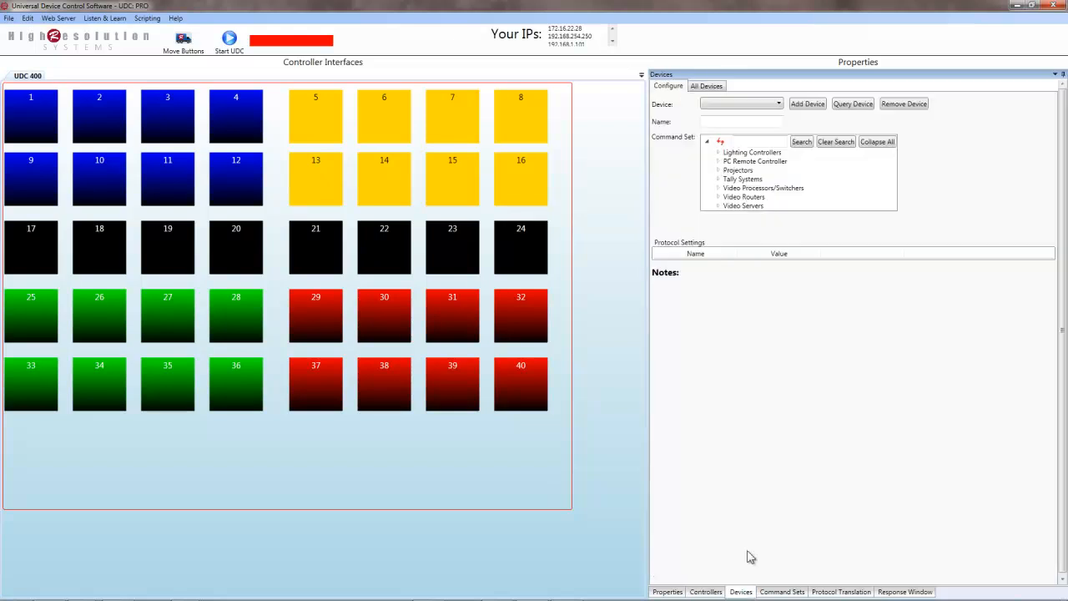
left_click(780, 105)
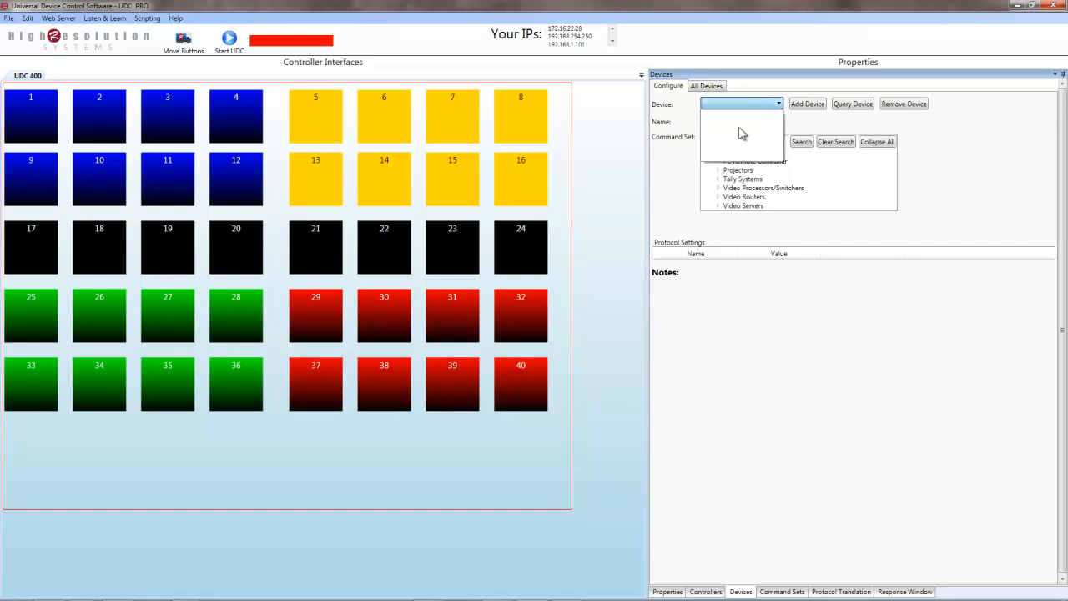
left_click(778, 99)
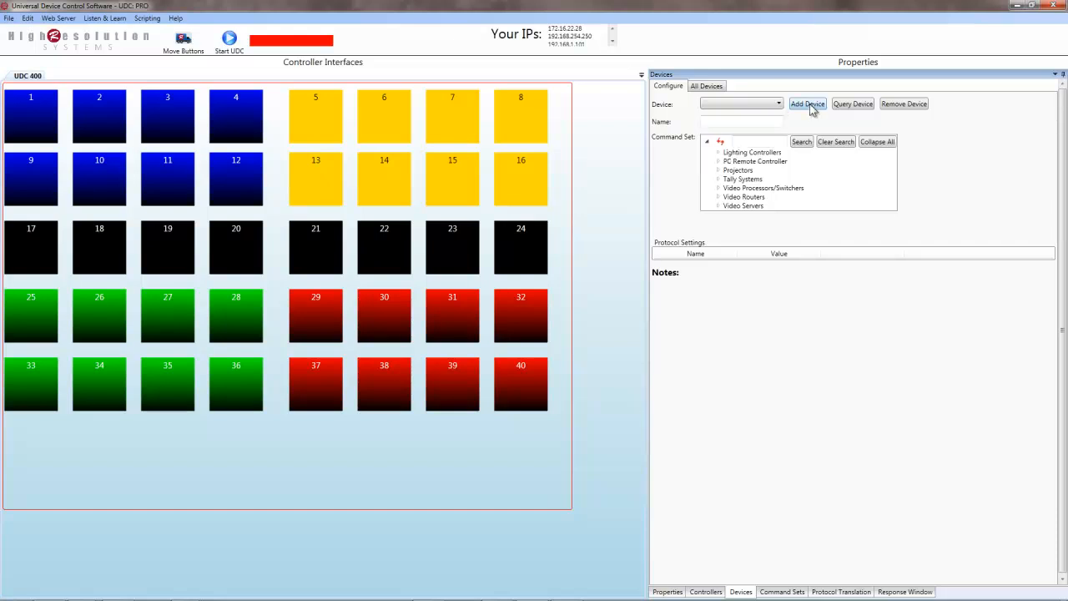
left_click(811, 108)
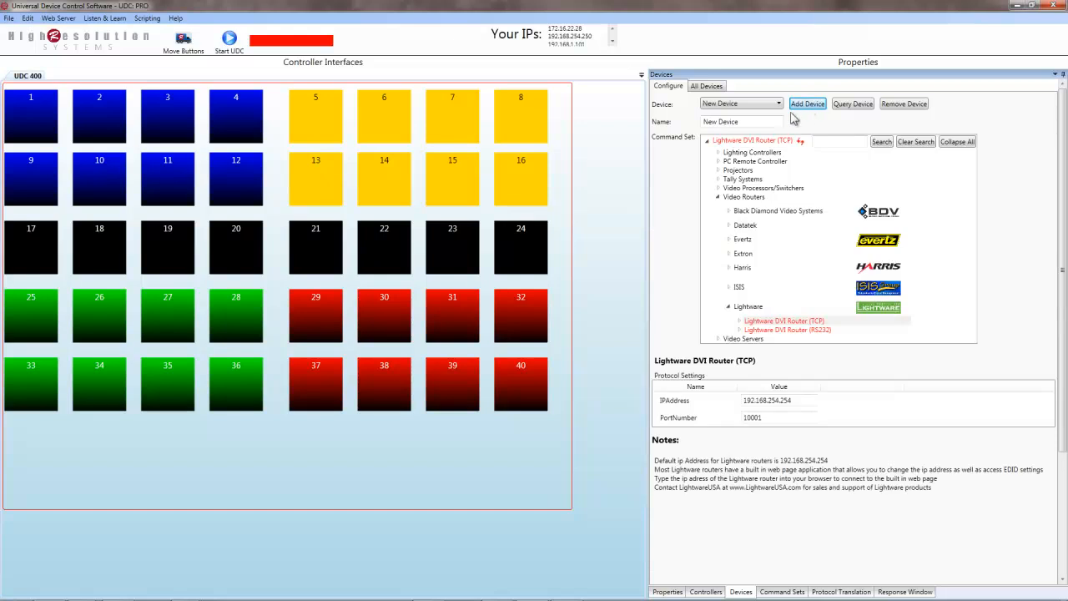
left_click_drag(751, 122, 705, 123)
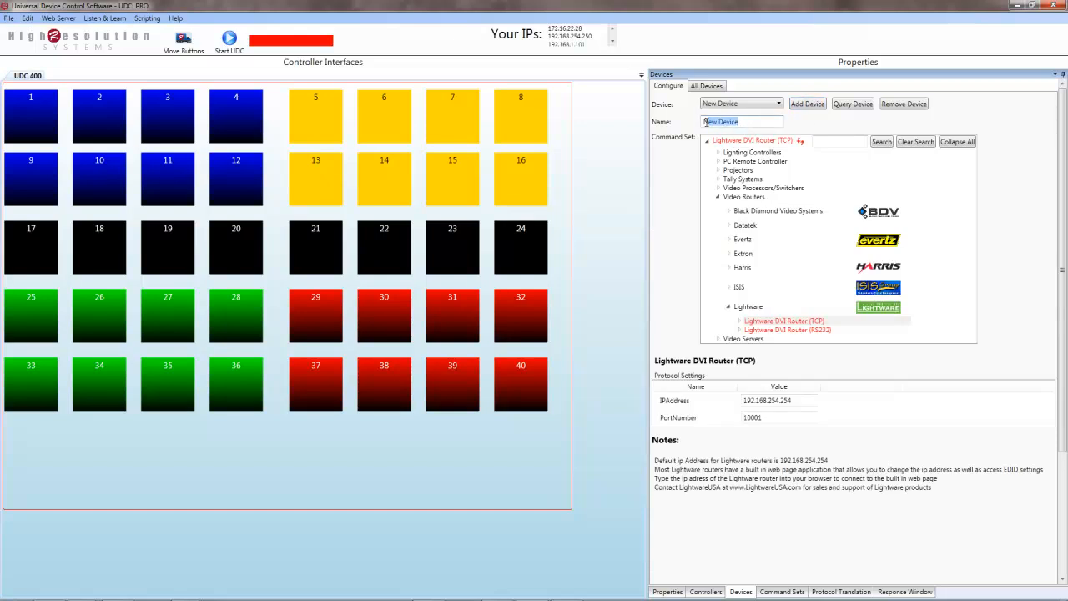
key("BackSpace")
type("Spyder")
Assign the Vista Systems Spyder X20 (UDP) command set, under Video Processors/Switchers, to the Spyder device.
left_click(719, 190)
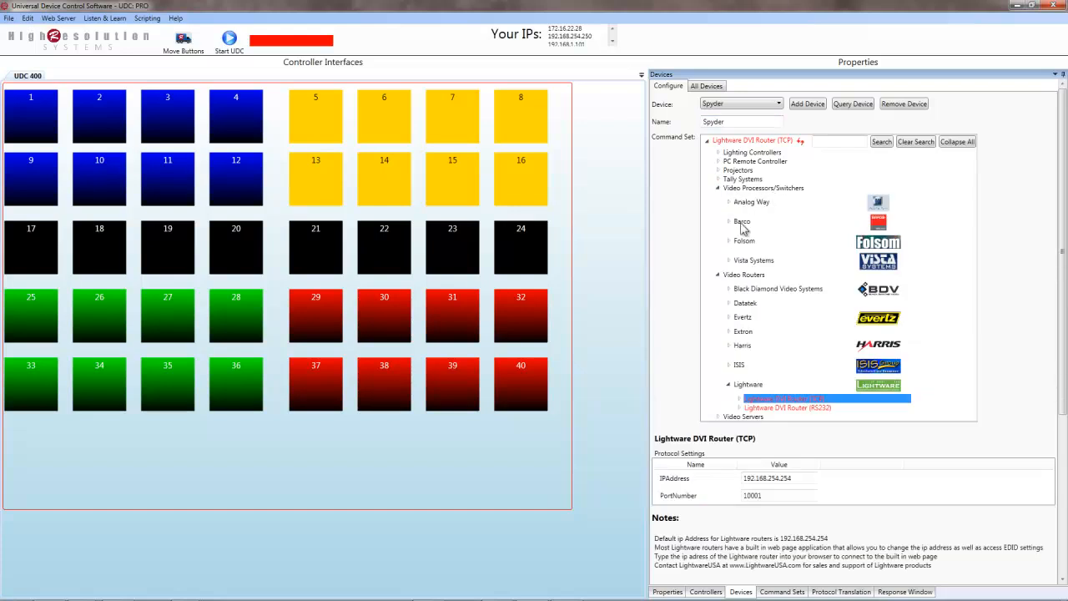
left_click(730, 262)
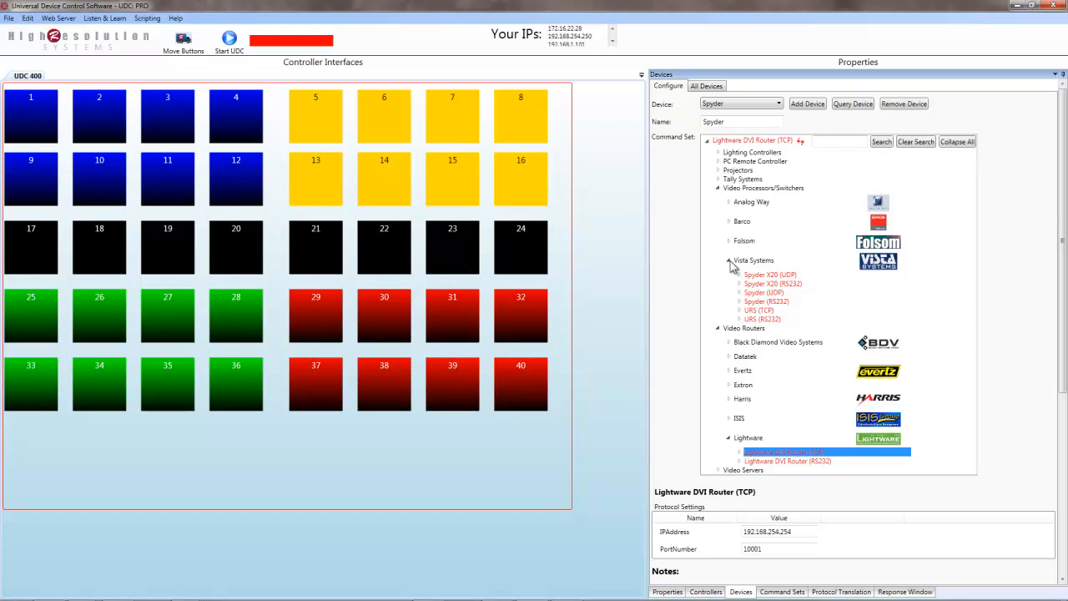
left_click(739, 276)
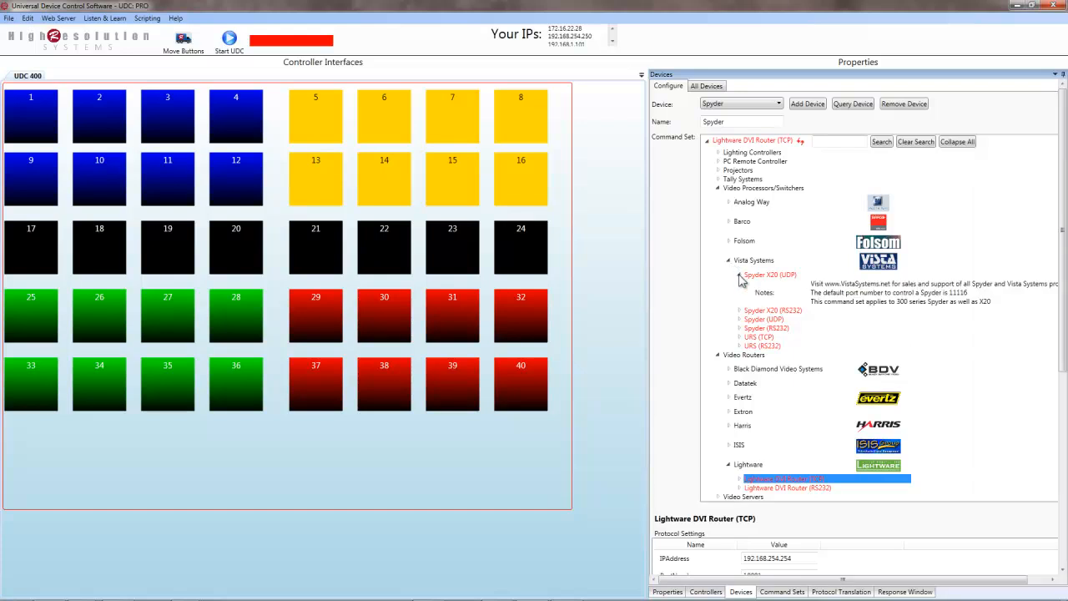
left_click(763, 275)
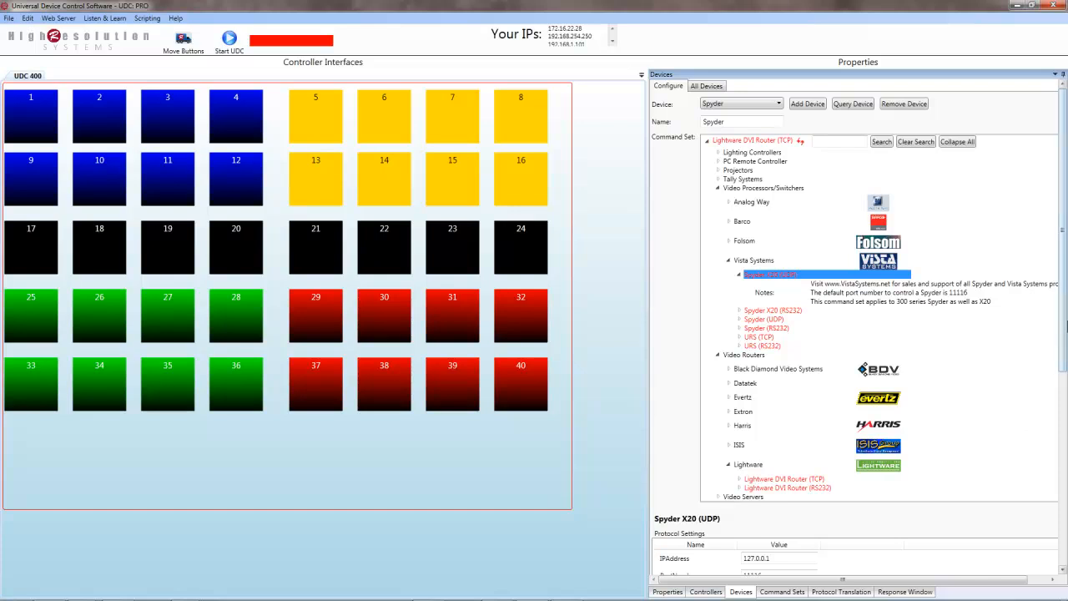
Set the Spyder device's IP address to 172.16.16.201 in its protocol settings.
scroll(1052, 328, "down", 3)
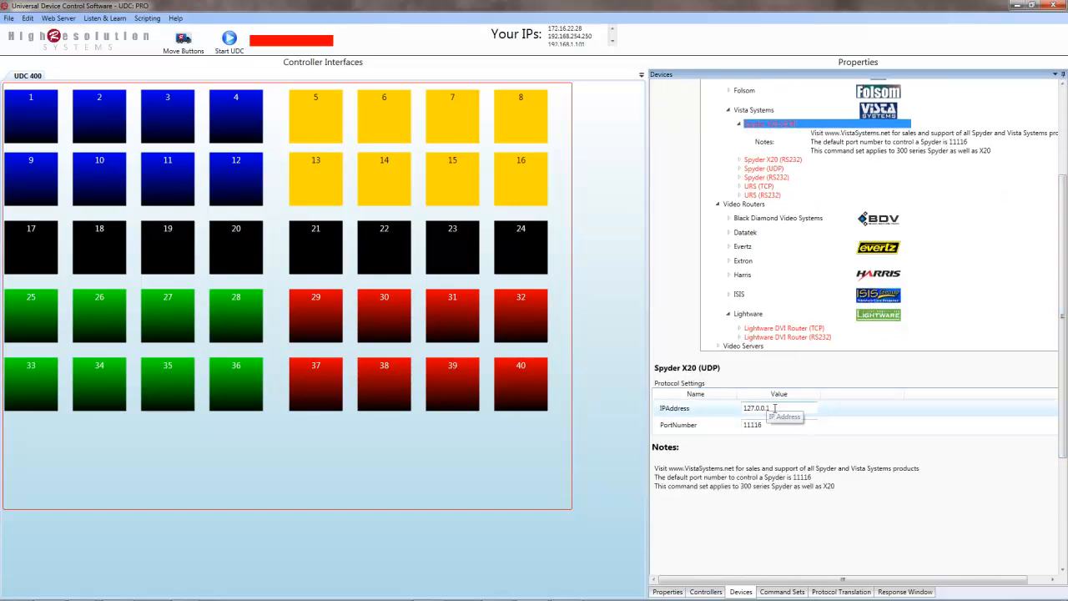
left_click(774, 407)
type("17")
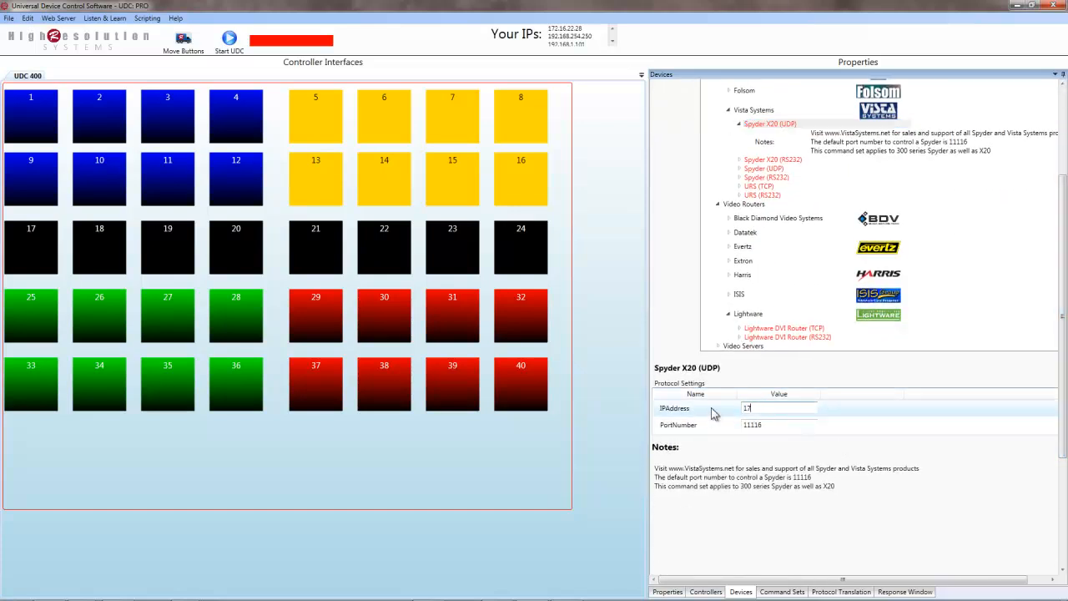
type("2.16.16.201")
left_click_drag(1062, 364, 1061, 285)
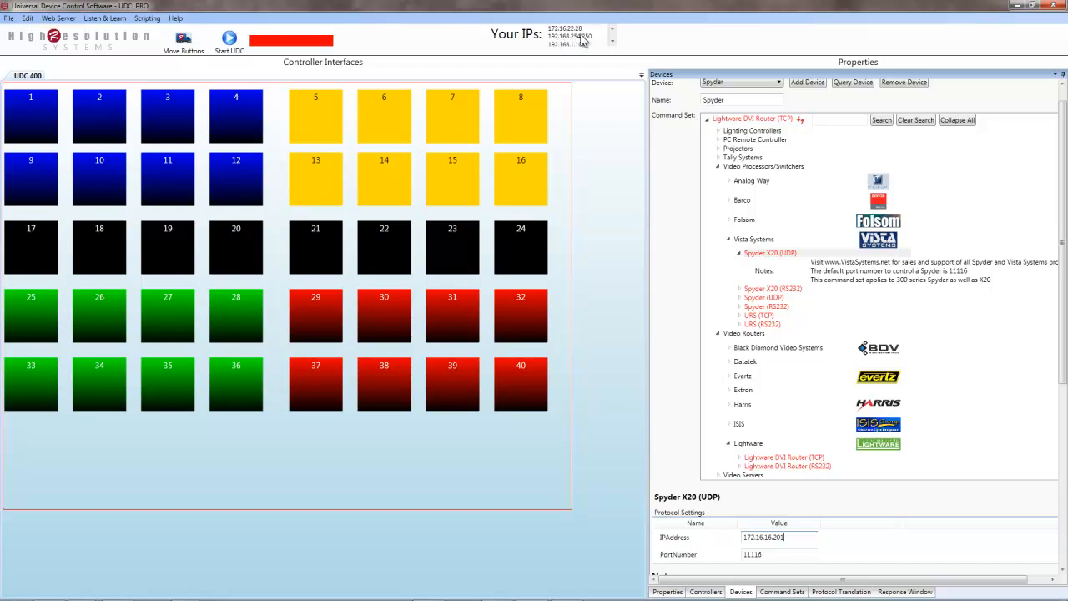
left_click(773, 541)
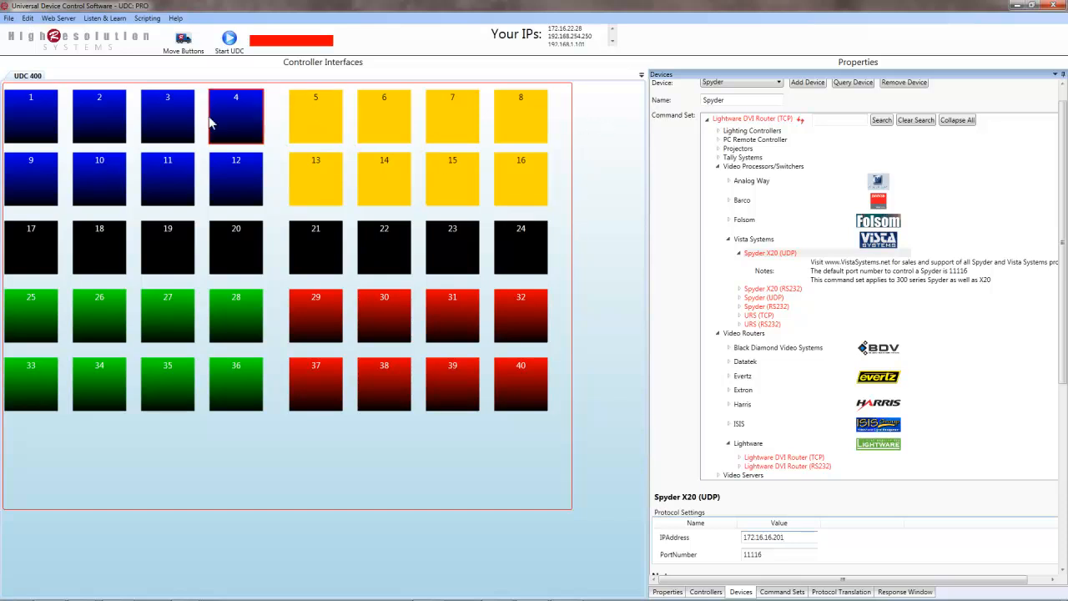
Add a command to button 1 of the UDC 400 controller, using the Spyder device and Recall Script Cue (RSC).
left_click(29, 113)
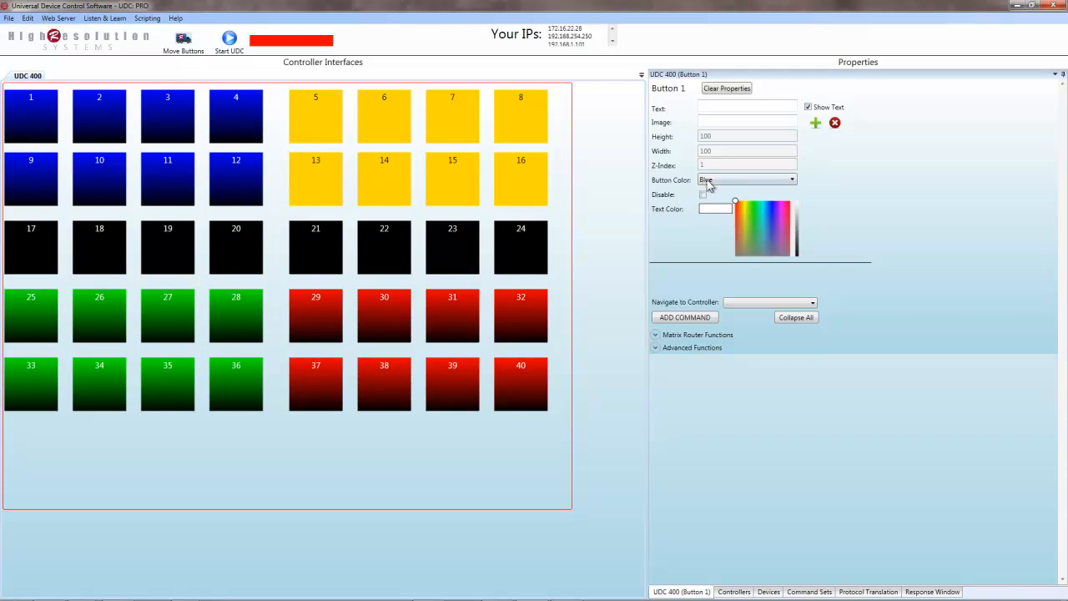
left_click(678, 320)
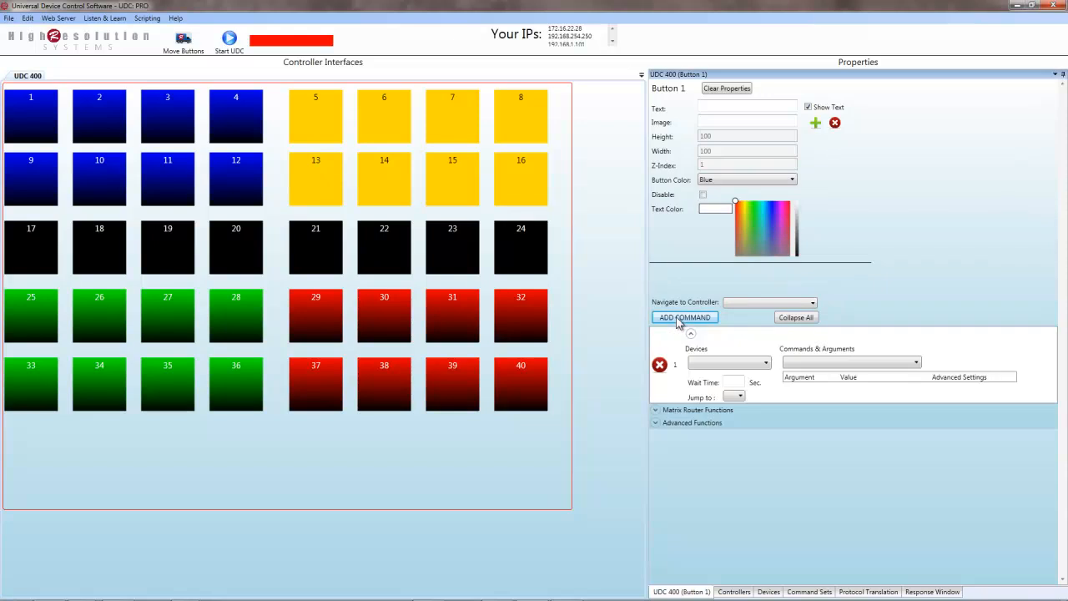
left_click(758, 364)
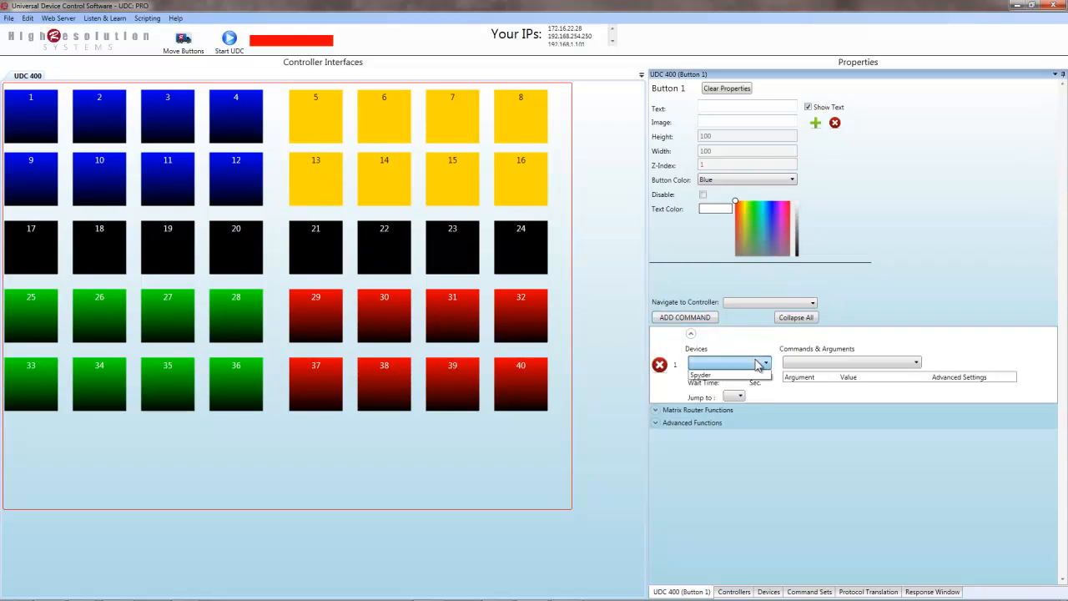
left_click(713, 375)
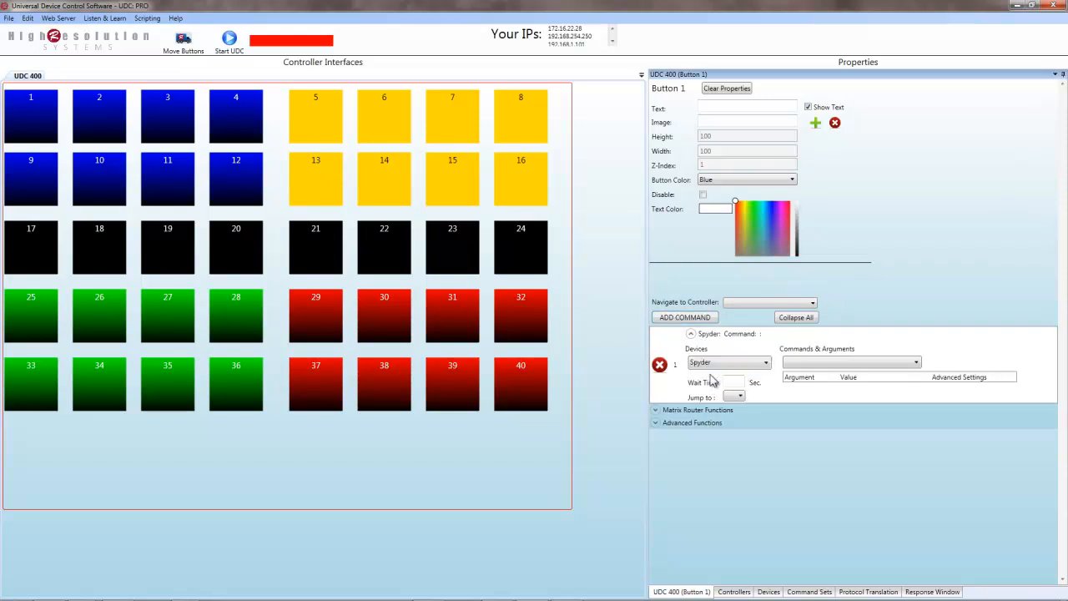
left_click(835, 363)
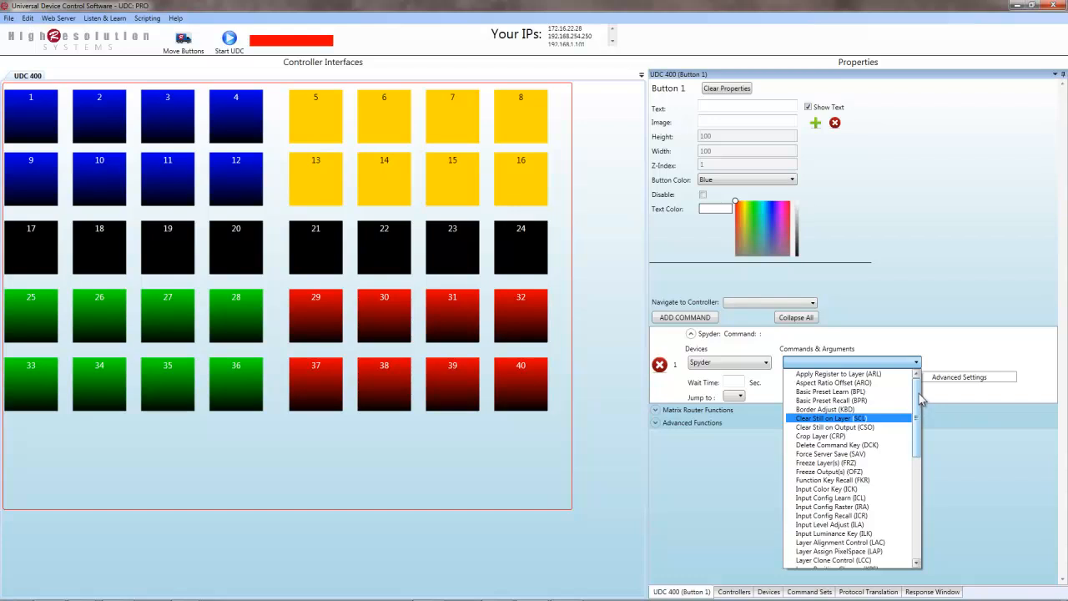
left_click_drag(922, 399, 919, 460)
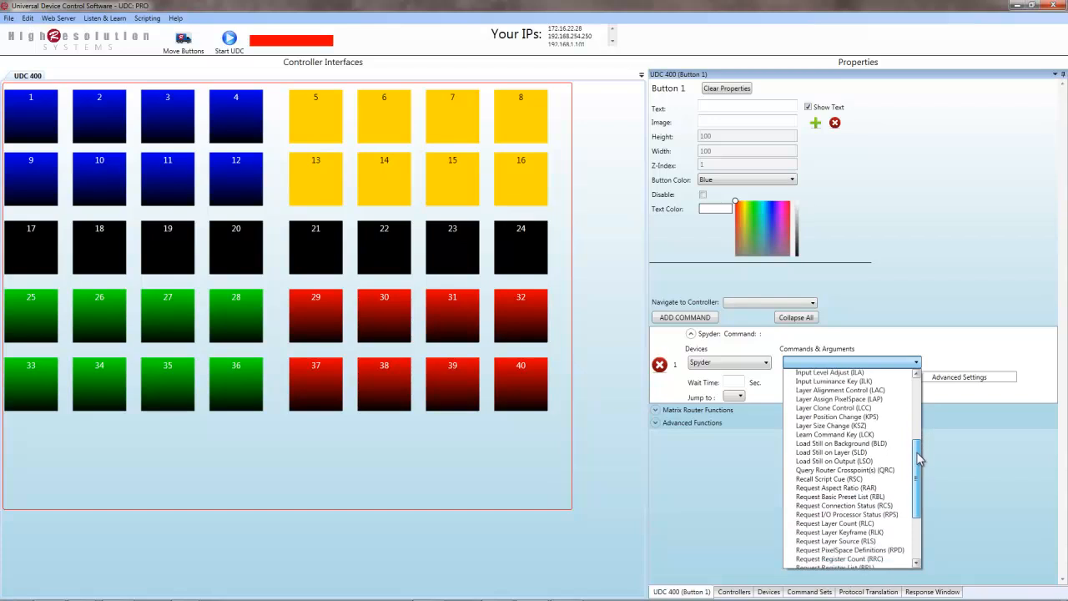
left_click(865, 480)
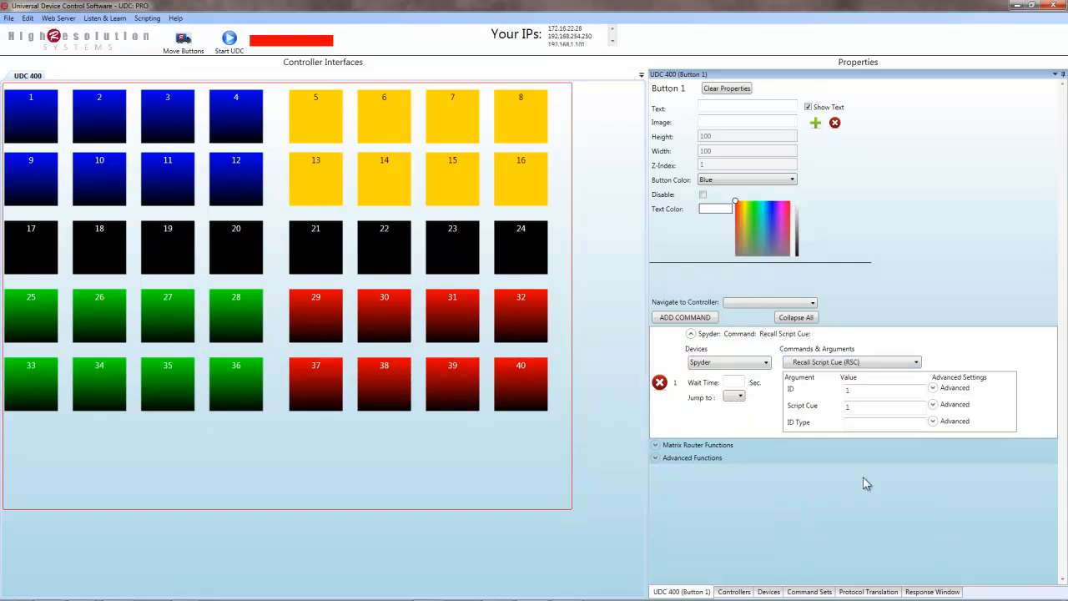
Set the ID argument of button 1's Recall Script Cue command to 10, for Script Cue 1.
left_click(855, 389)
left_click(863, 406)
left_click(50, 126)
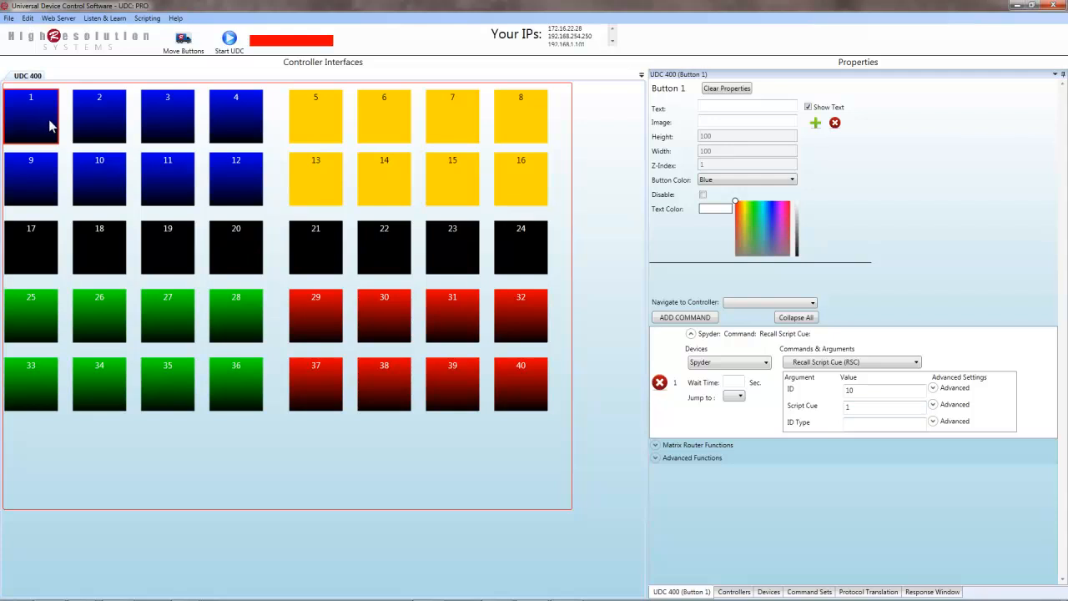
Start UDC in execute mode and trigger button 1 to send its Recall Script Cue command.
left_click(229, 42)
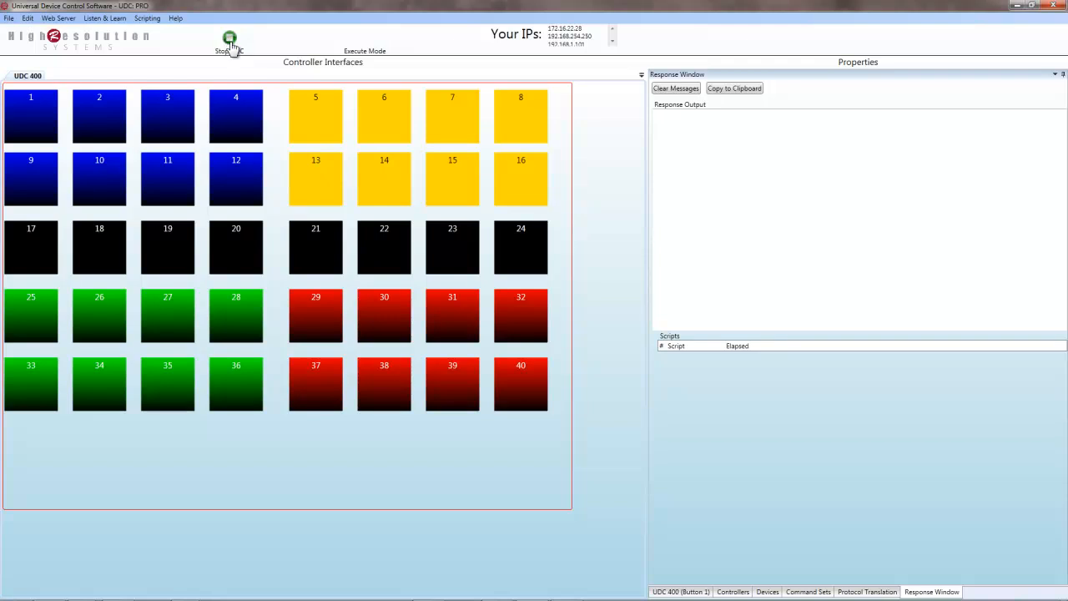
left_click(367, 60)
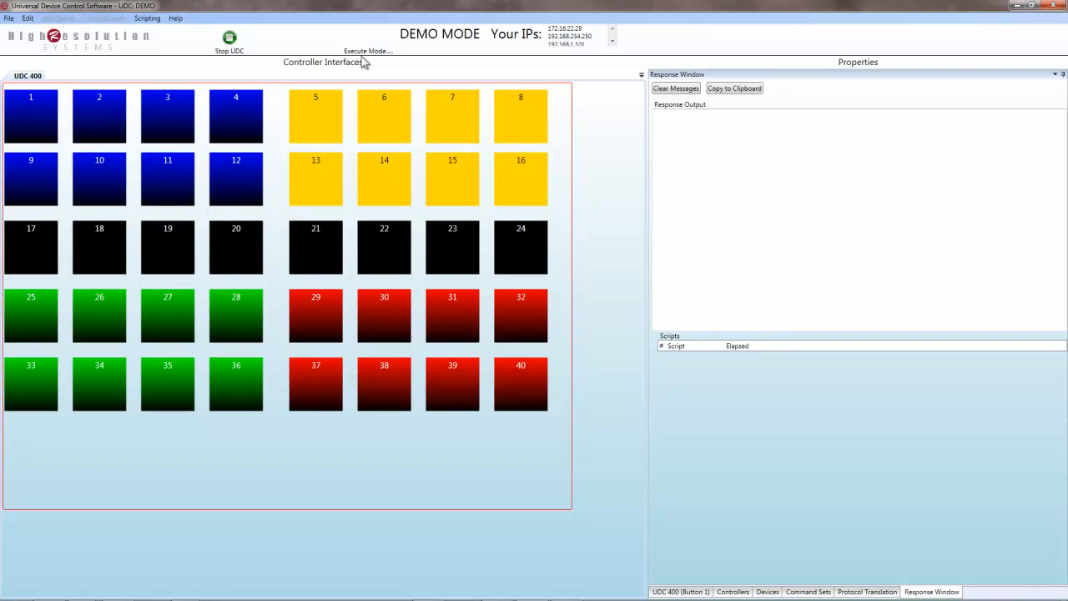
left_click(40, 108)
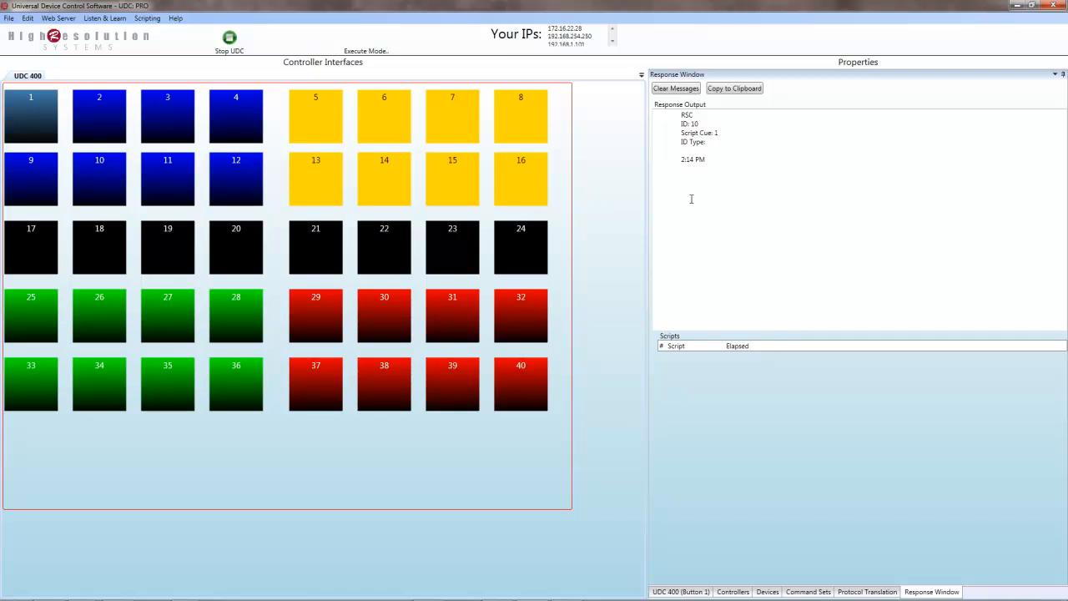